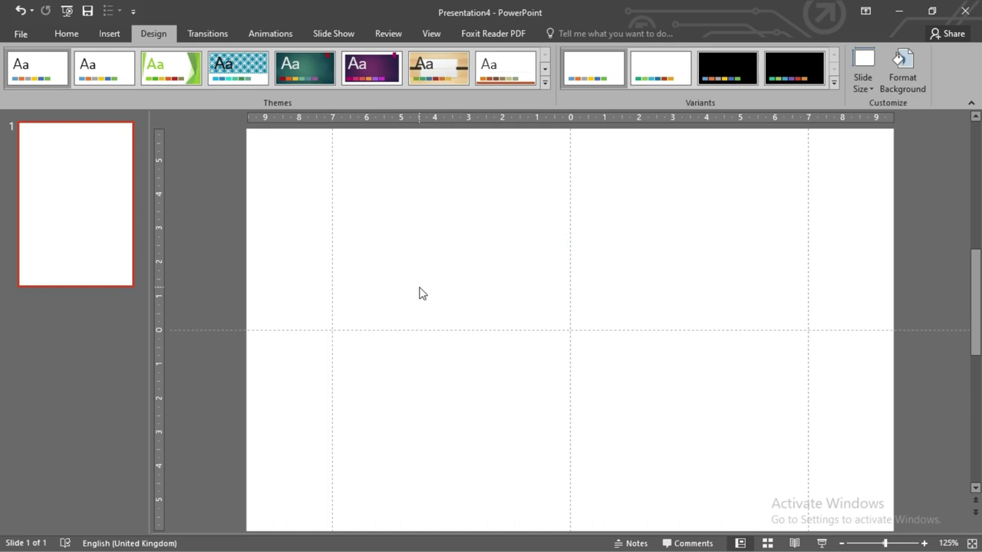
Draw a large circle on slide 1, centre it vertically, and fill it black.
left_click(61, 35)
left_click_drag(361, 180, 819, 528)
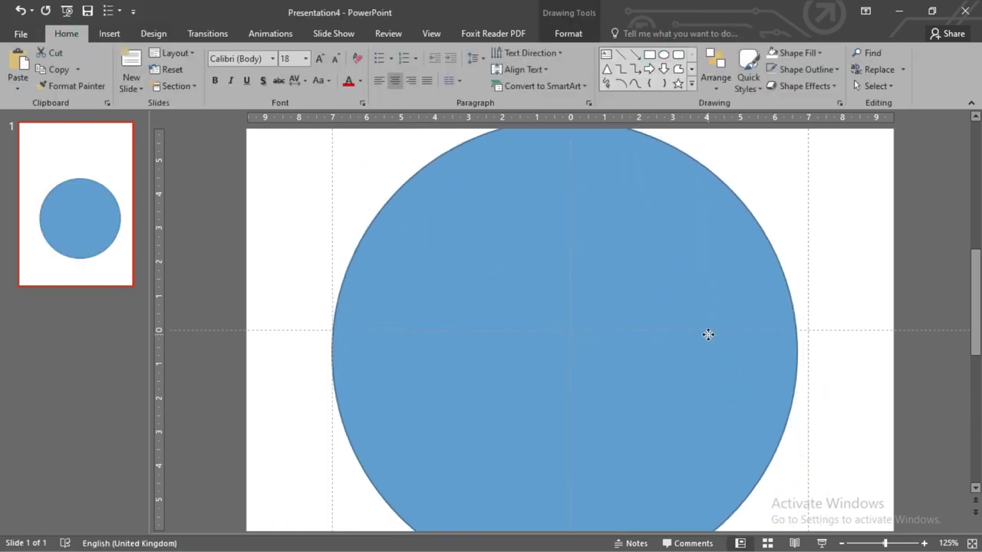
scroll(625, 198, "down", 5)
left_click(569, 33)
left_click(737, 53)
left_click(756, 138)
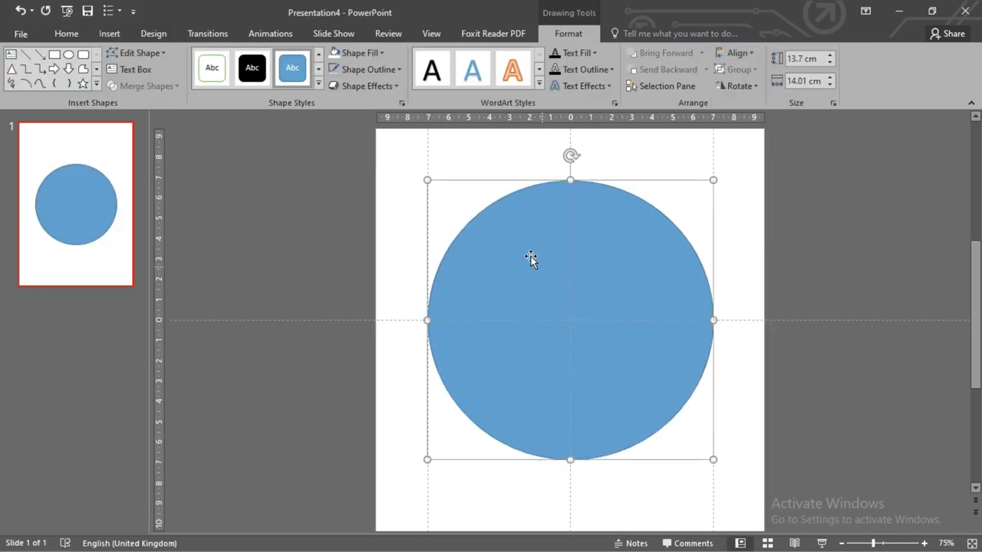
left_click(359, 53)
left_click(345, 82)
Duplicate the circle, fill the copy dark blue, shrink it, and centre it on the black circle.
left_click_drag(489, 236, 519, 256)
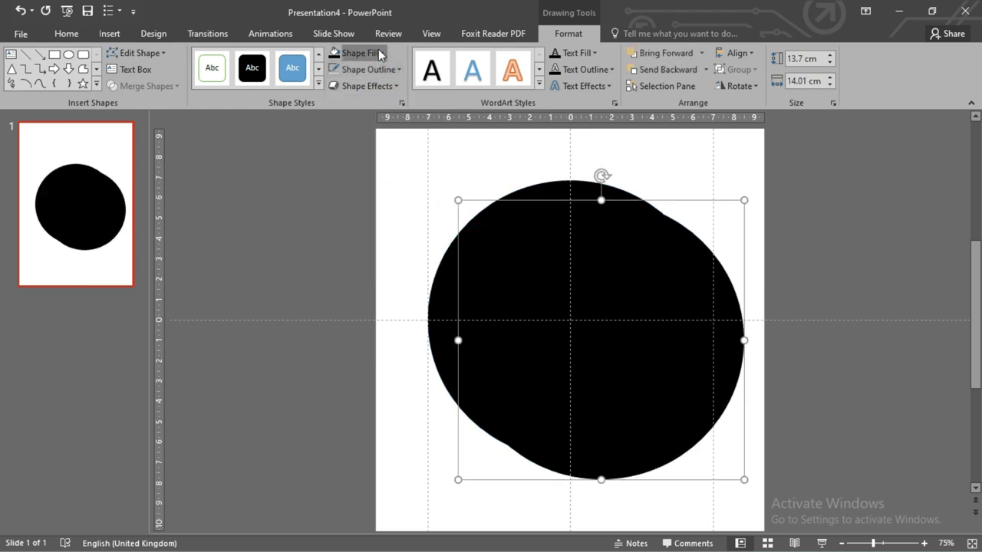
left_click(379, 53)
left_click(437, 164)
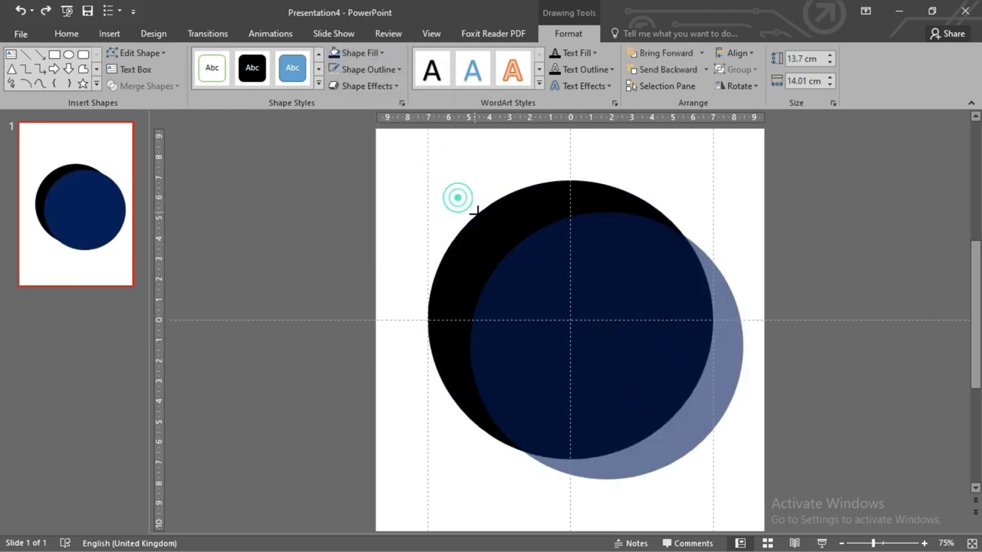
left_click_drag(455, 199, 508, 247)
left_click(737, 53)
left_click(758, 88)
Duplicate the blue circle, fill the copy white, shrink it, and centre it inside the others.
left_click(736, 53)
left_click(759, 141)
left_click(453, 202)
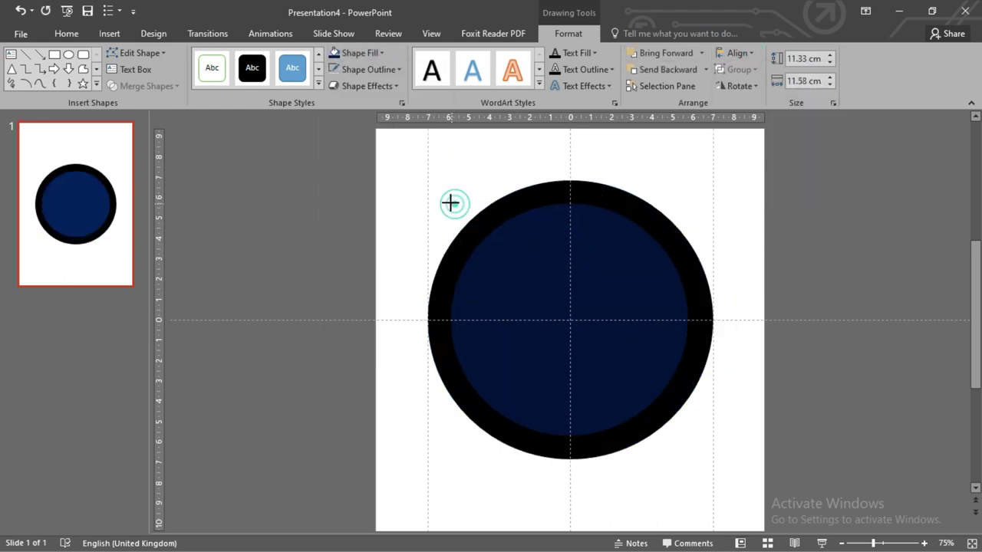
left_click(537, 253)
left_click_drag(540, 265, 568, 265)
left_click(379, 53)
left_click(336, 81)
mouse_move(718, 199)
left_mouse_down()
mouse_move(697, 225)
mouse_move(669, 223)
left_mouse_up()
Create a smaller inner circle inside the white circle and set its fill.
left_click(737, 53)
left_click(759, 88)
left_click(736, 53)
left_click(759, 88)
left_click_drag(578, 267, 598, 284)
left_click(359, 53)
left_click(347, 78)
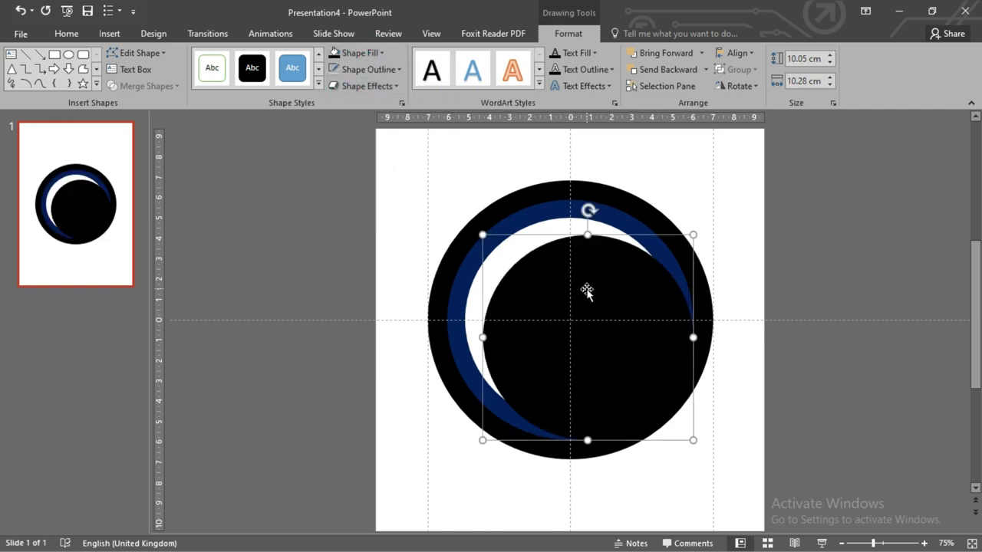
Resize the inner circle and centre it horizontally and vertically within the others.
left_click(737, 53)
left_click(759, 88)
left_click(737, 53)
left_click(759, 141)
left_click(737, 53)
mouse_move(668, 221)
left_mouse_down()
mouse_move(650, 240)
mouse_move(658, 227)
left_mouse_up()
left_click(762, 88)
left_click(737, 53)
left_click(759, 141)
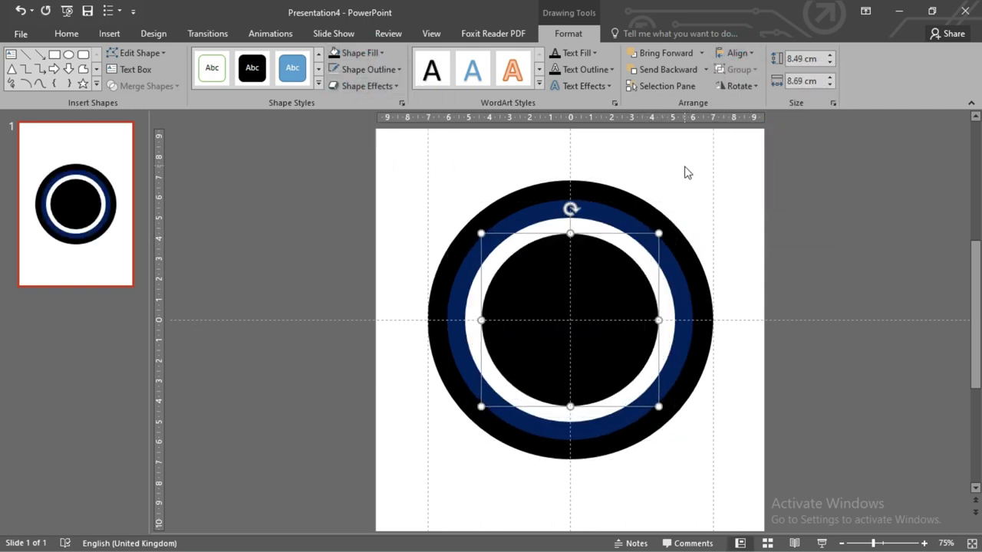
Subtract the inner circle from the white circle to leave a thin white ring.
scroll(644, 223, "up", 3)
left_click(642, 234, "shift")
left_click(146, 86)
left_click(133, 175)
key("Escape")
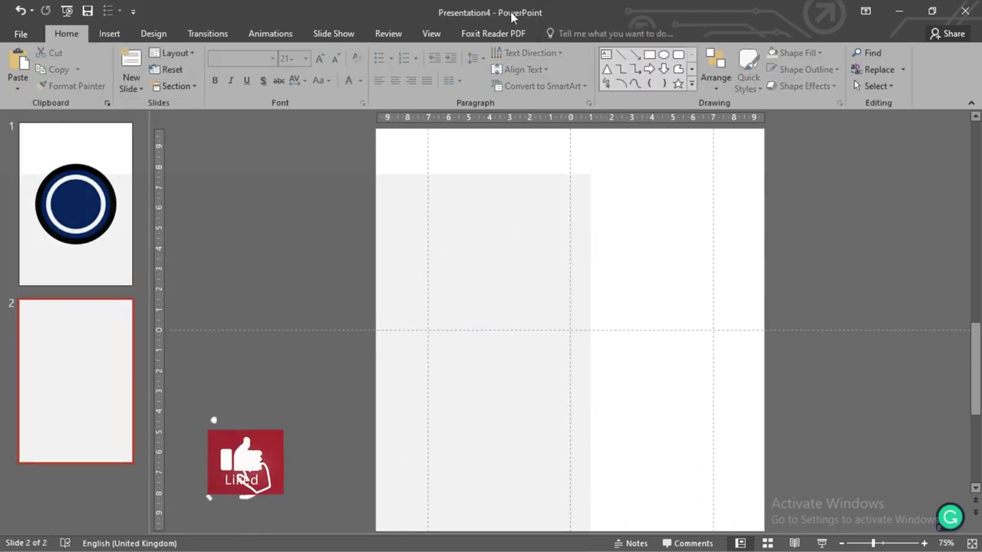
Give slide 2 a dark grey solid background and paste the white ring onto it.
left_click(153, 33)
left_click(902, 76)
left_click(942, 293)
left_click(870, 378)
key("ctrl+v")
scroll(565, 318, "up", 2)
left_click(565, 317)
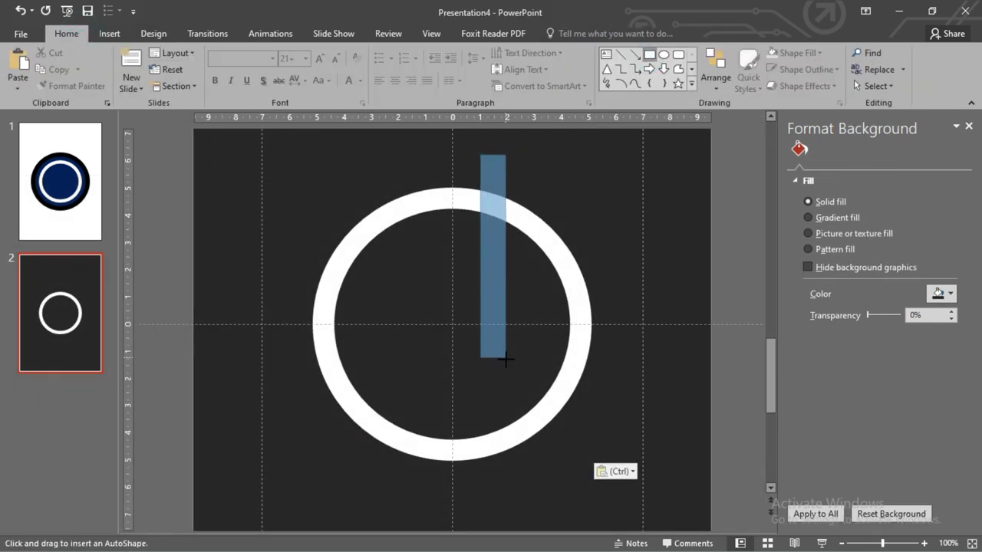
Add a blue bar across the ring, widened, tilted clockwise and raised above the ring's top.
left_click_drag(508, 386, 508, 386)
left_click_drag(509, 270, 529, 270)
left_click_drag(504, 184, 535, 188)
left_click_drag(514, 265, 523, 201)
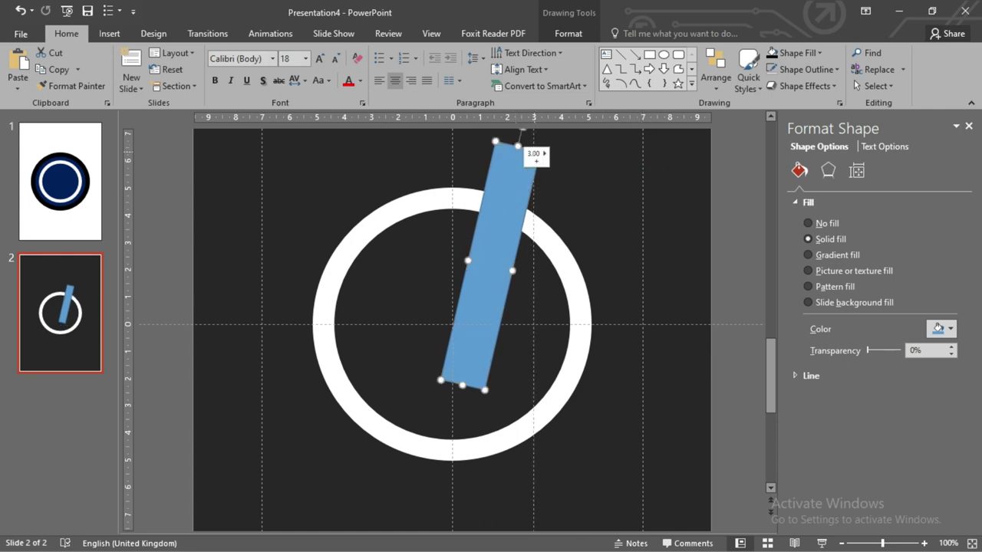
left_click_drag(510, 208, 513, 208)
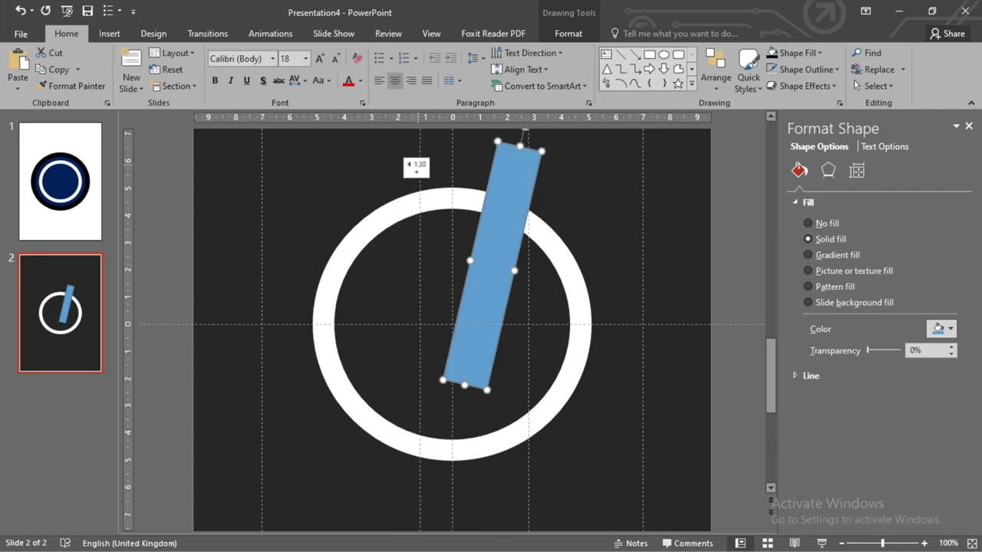
left_click_drag(386, 138, 382, 138)
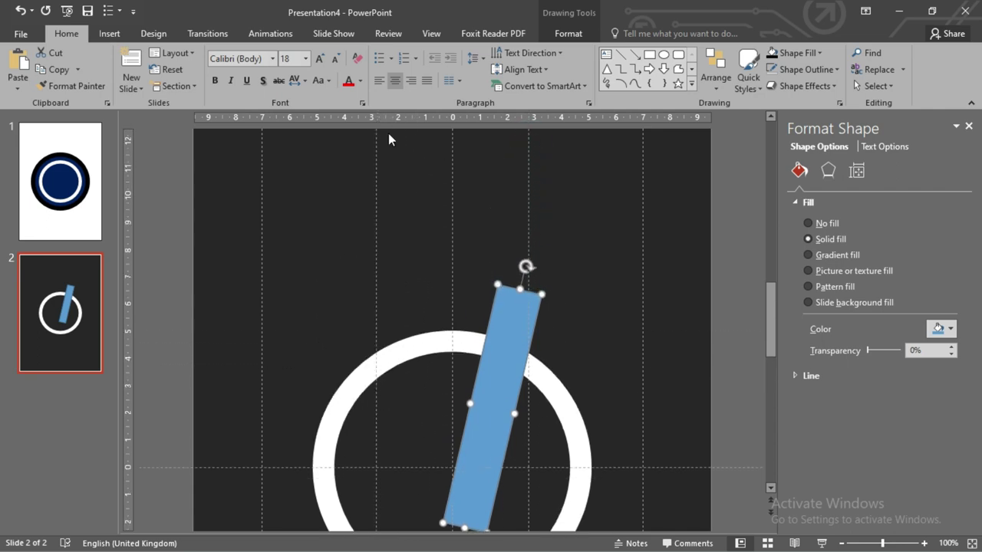
Paste a copy of the blue bar, flip it vertically, and move it below the first.
scroll(467, 280, "down", 3)
right_click(502, 211)
left_click(523, 270)
left_click(568, 33)
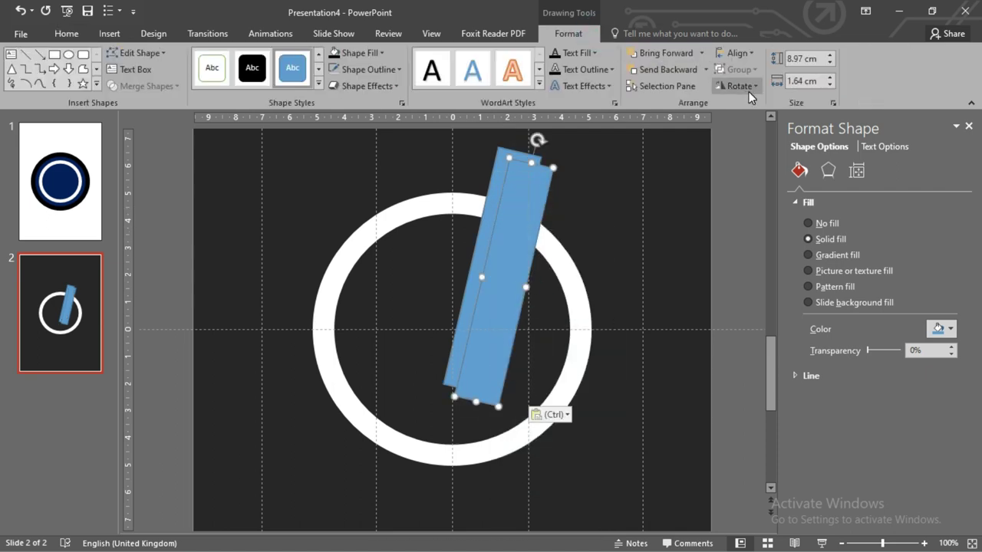
left_click(748, 86)
left_click(756, 136)
left_click_drag(471, 232, 470, 318)
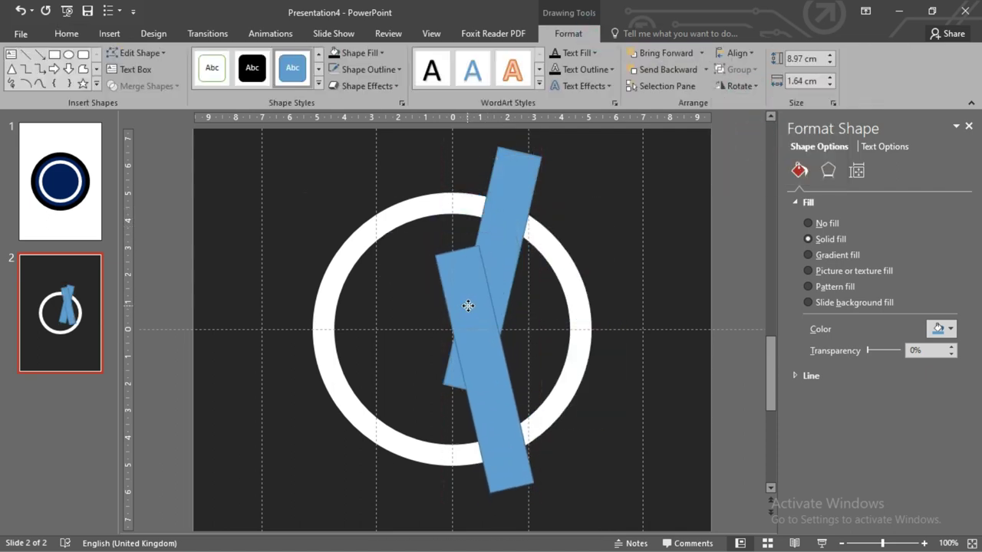
Select both bars, copy them, and paste the pair moved to the left.
scroll(470, 306, "up", 5)
scroll(513, 322, "up", 2)
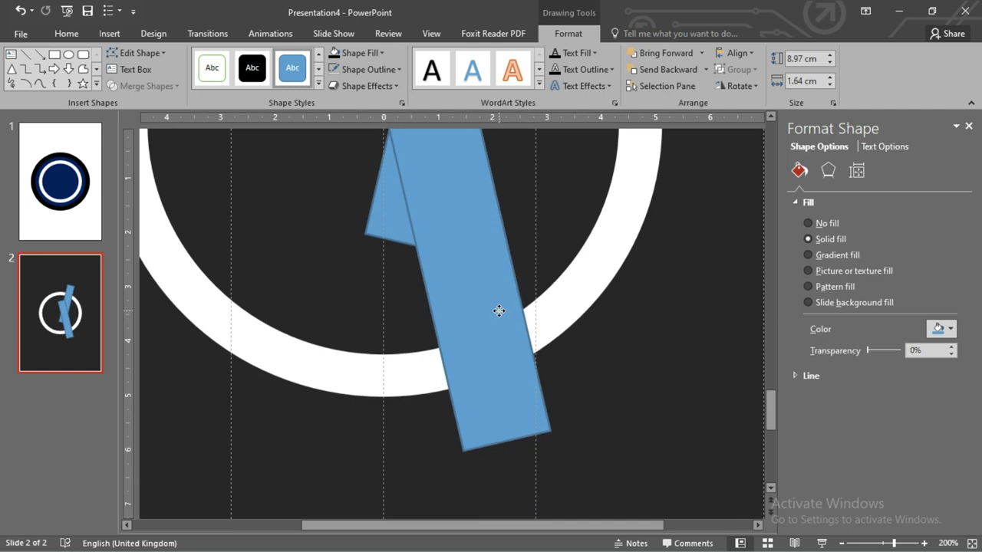
left_click(502, 312)
scroll(501, 311, "down", 6)
left_click(491, 208, "shift")
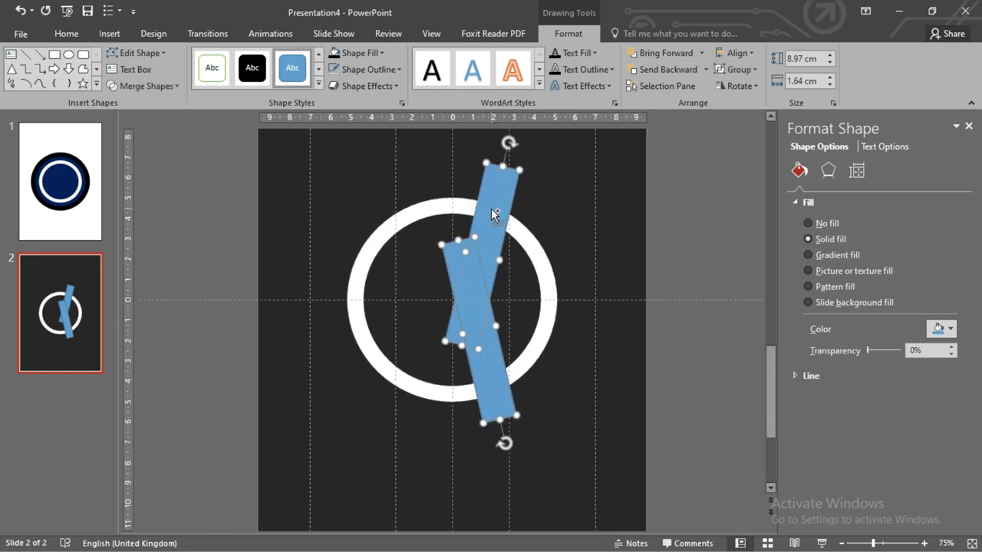
right_click(491, 208)
left_click(515, 233)
right_click(611, 194)
left_click(631, 236)
mouse_move(487, 248)
left_mouse_down()
mouse_move(428, 223)
mouse_move(411, 227)
left_mouse_up()
Flip the pasted bar pair horizontally and nudge it slightly right.
left_click(568, 33)
left_click(739, 86)
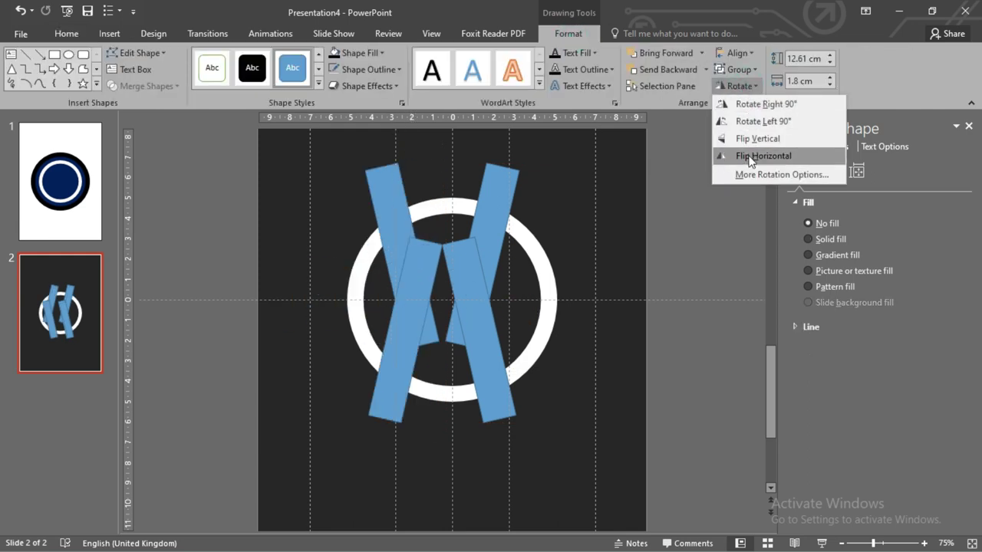
left_click(748, 155)
scroll(442, 225, "up", 5)
left_click_drag(418, 207, 422, 206)
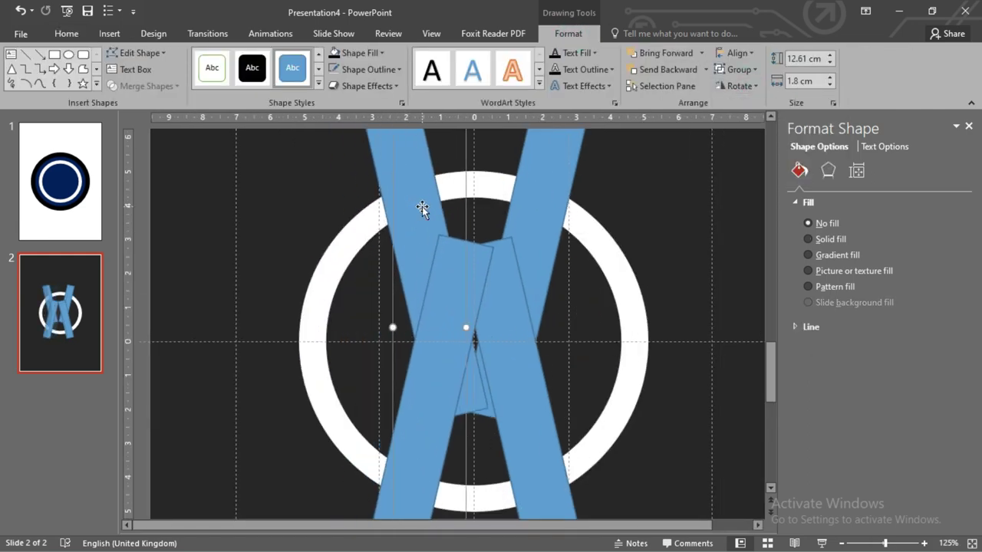
Subtract the right-hand bar from the ring with Merge Shapes.
scroll(421, 209, "down", 6)
left_click(498, 288)
left_click(142, 86)
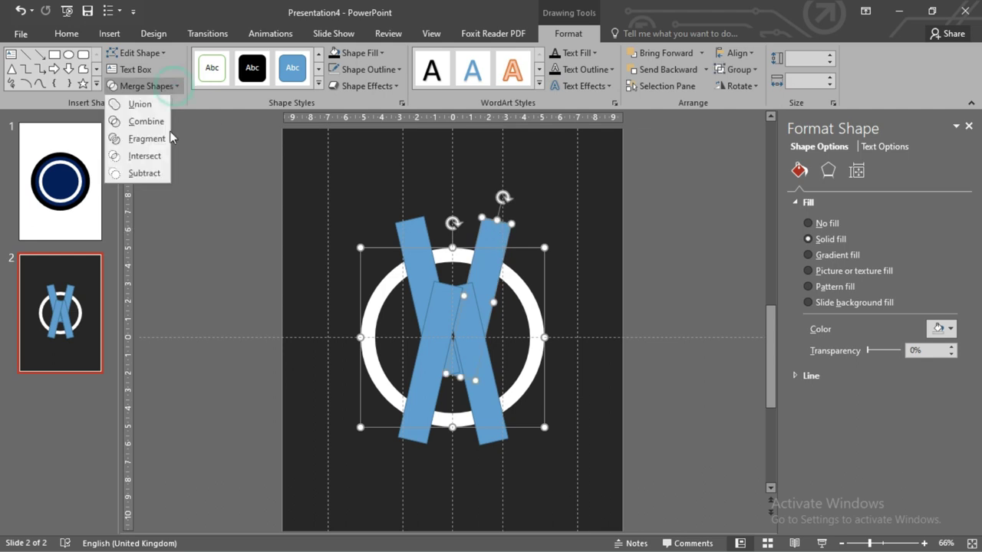
left_click(146, 174)
left_click(144, 174)
Subtract the remaining bars from the ring, leaving four white arcs.
left_click(380, 295)
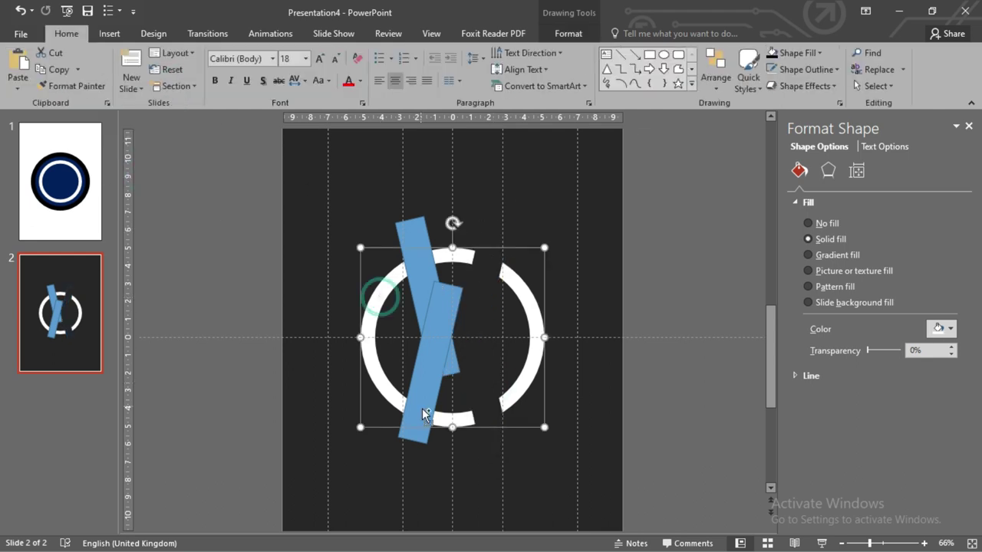
left_click(567, 34)
left_click(141, 86)
left_click(142, 86)
left_click(141, 86)
left_click(138, 167)
scroll(377, 220, "up", 5)
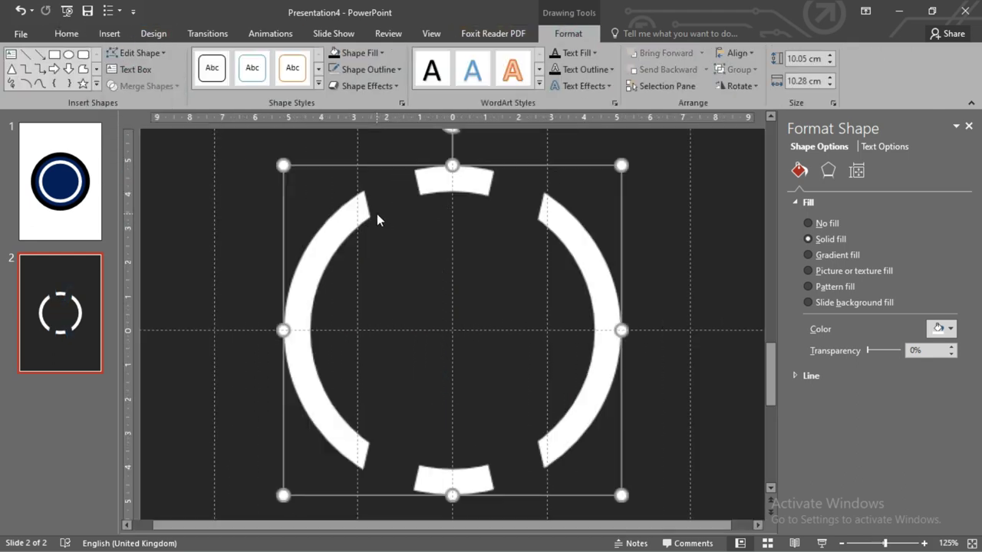
left_click(377, 221)
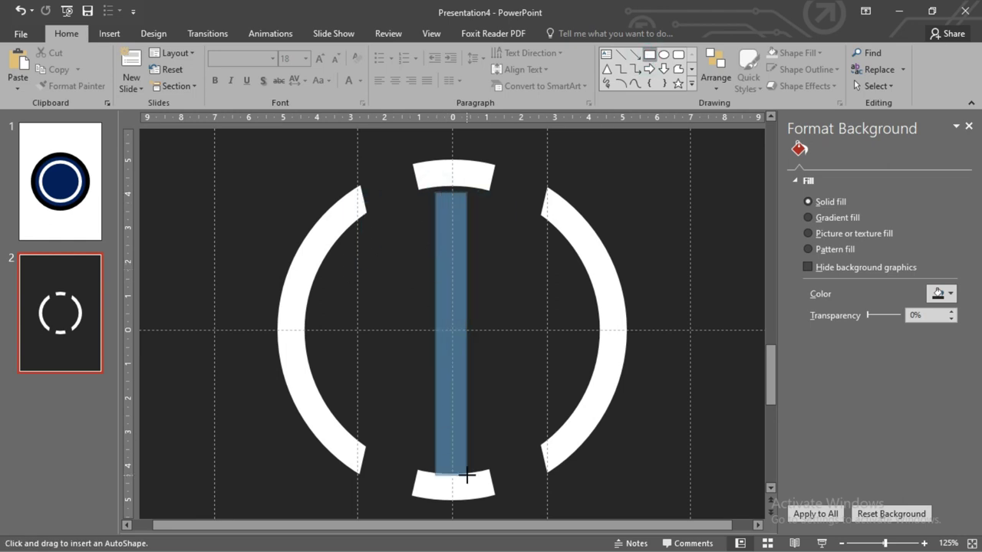
Draw a tall thin white bar through the ring's centre between the top and bottom arcs.
left_click_drag(452, 265, 468, 492)
left_click(568, 33)
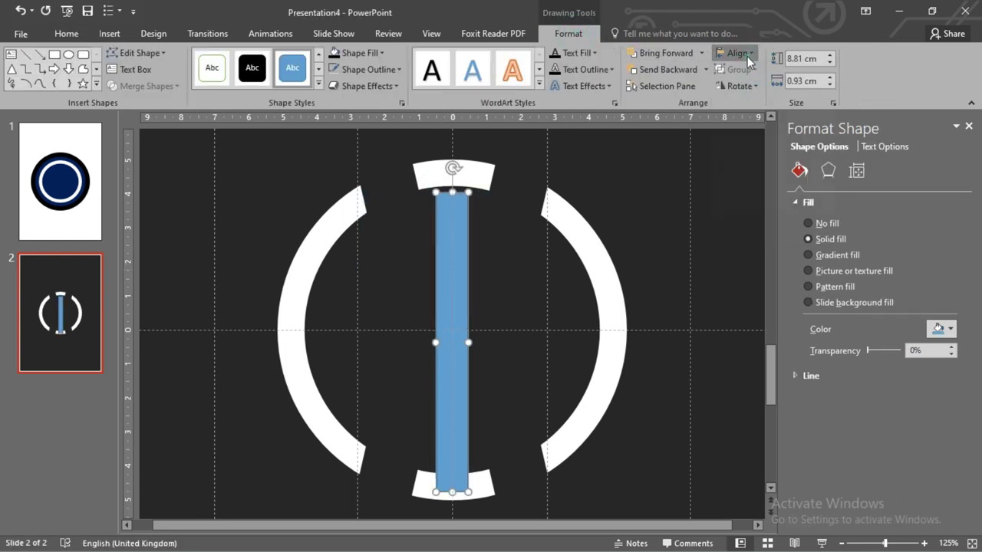
left_click_drag(460, 266, 460, 254)
right_click(460, 258)
left_click(360, 53)
left_click(336, 84)
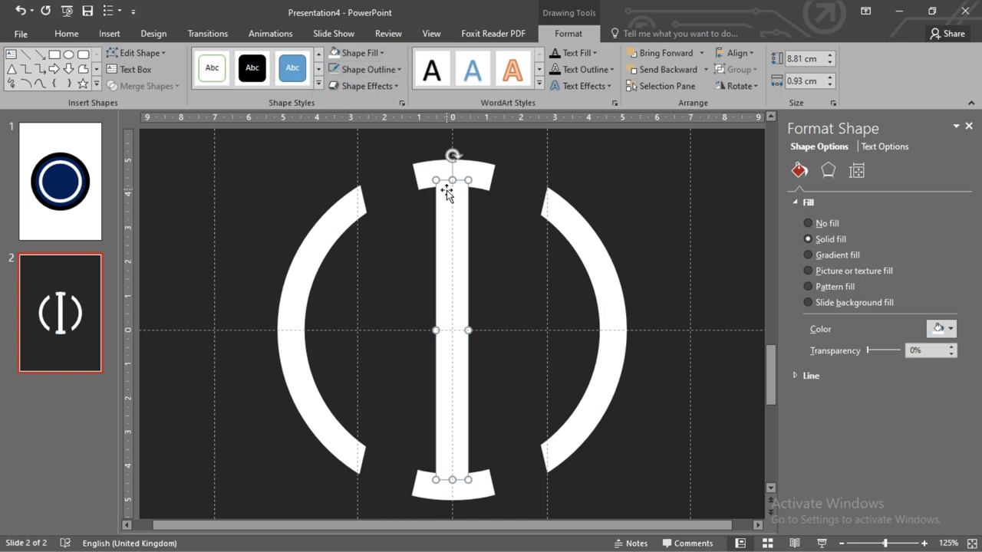
Union the white bar with the arcs to form an I shape.
left_click(146, 86)
left_click(146, 103)
left_click(604, 178)
left_click(469, 238)
Paste another bar, tilt it about 22 degrees across the I stem, and fill it white.
right_click(499, 201)
left_click(516, 234)
left_click_drag(453, 242, 513, 242)
left_click_drag(515, 154, 565, 197)
left_click_drag(539, 234, 503, 199)
left_click(568, 33)
left_click(208, 70)
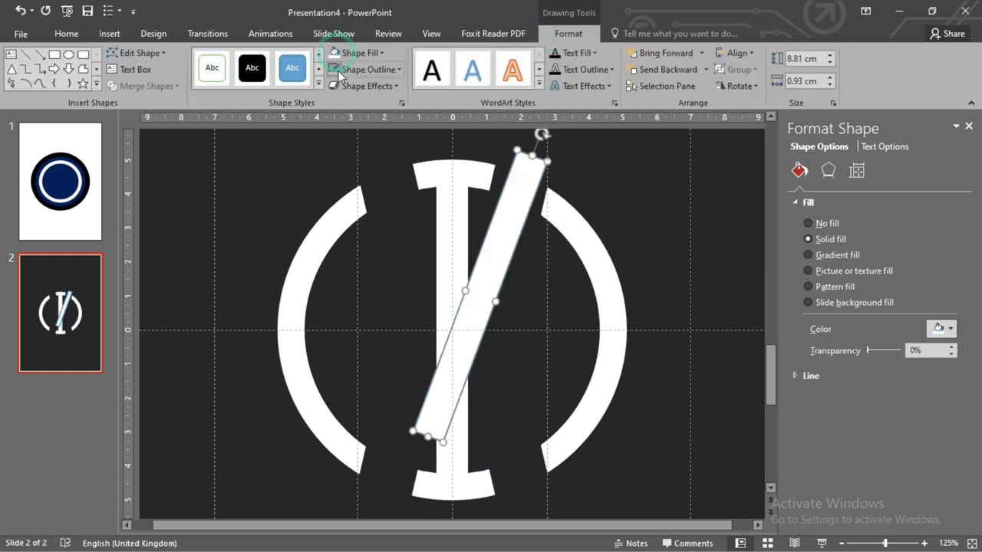
left_click(215, 225)
left_click(59, 182)
Add slide 3 with a dark grey background and paste the white ring onto it.
left_click(67, 309)
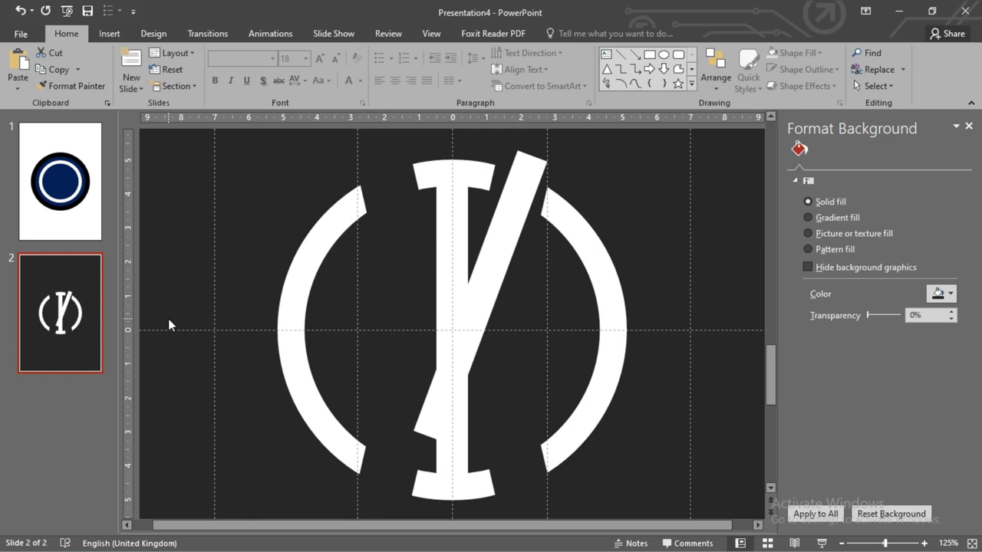
key("ctrl+m")
left_click(951, 294)
left_click(876, 384)
key("ctrl+v")
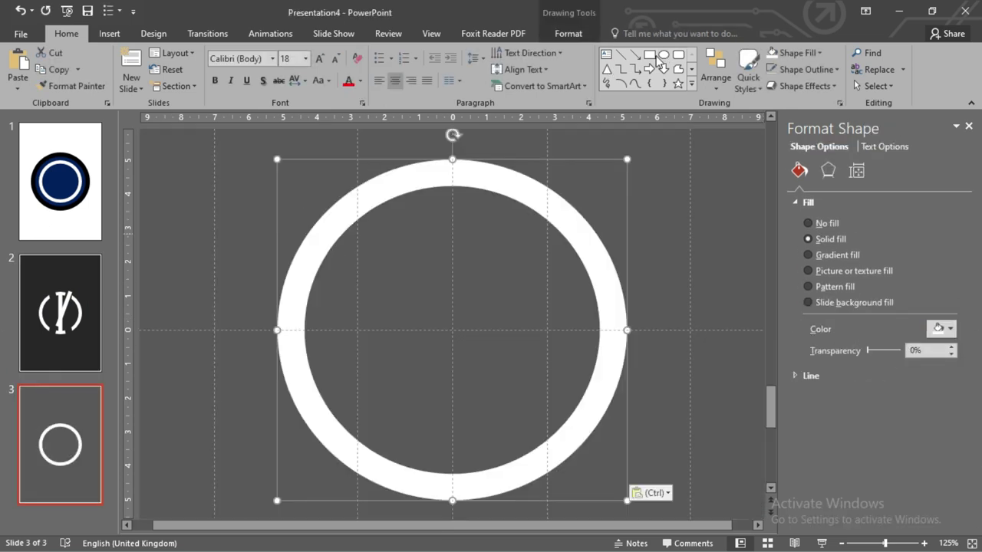
Subtract a rectangle covering the ring's top half, leaving the lower arc, and copy the arc.
left_click_drag(190, 143, 720, 365)
left_click(569, 33)
left_click(154, 84)
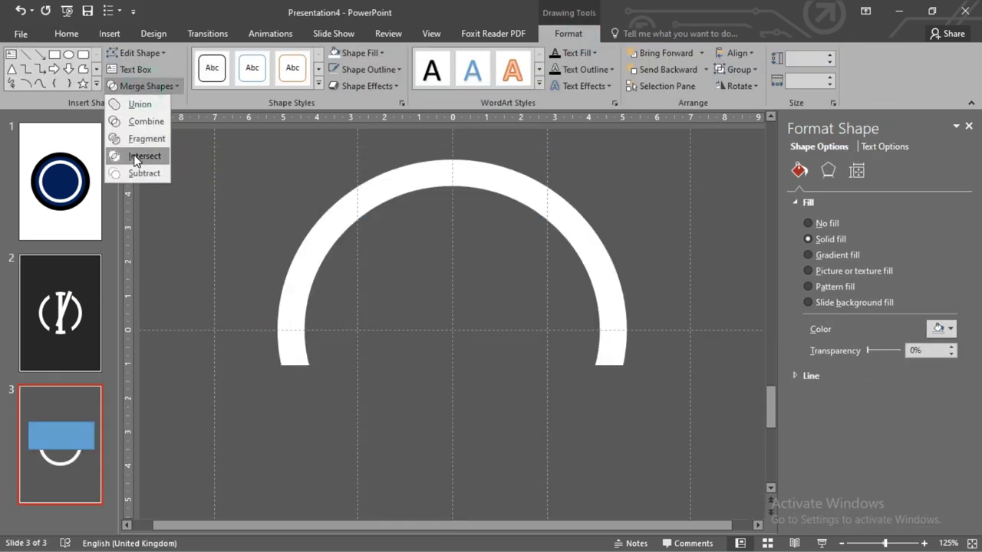
left_click(146, 173)
left_click(280, 225)
right_click(310, 389)
left_click(342, 159)
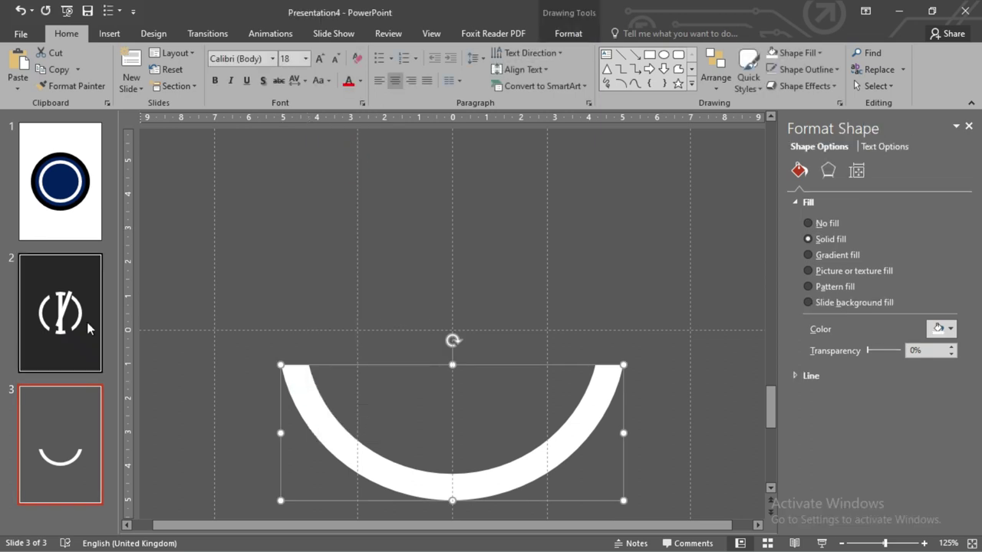
key("Page_Up")
Paste the arc onto slide 2, flip it vertically, and fill it black.
key("ctrl+v")
left_click_drag(449, 363, 422, 244)
left_click(568, 34)
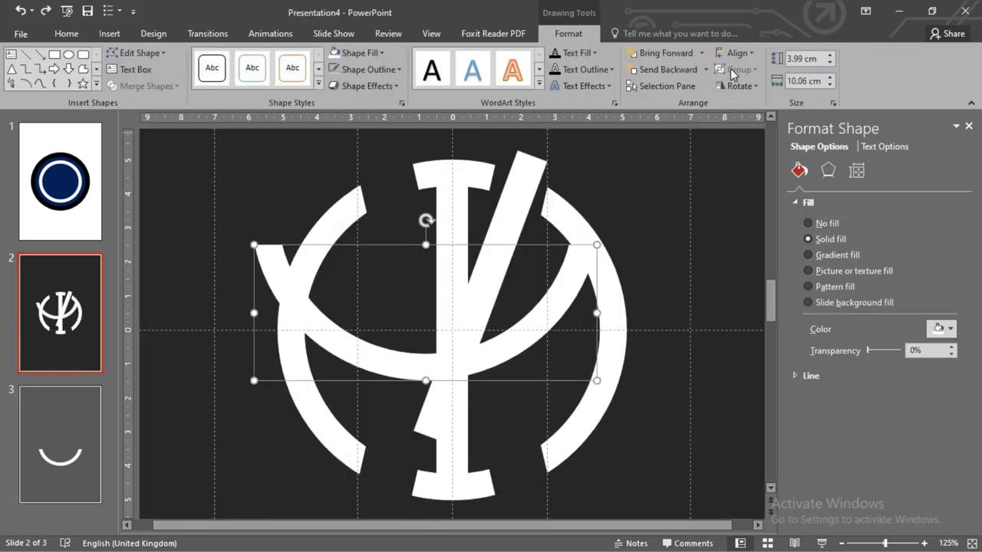
left_click(738, 86)
left_click(770, 136)
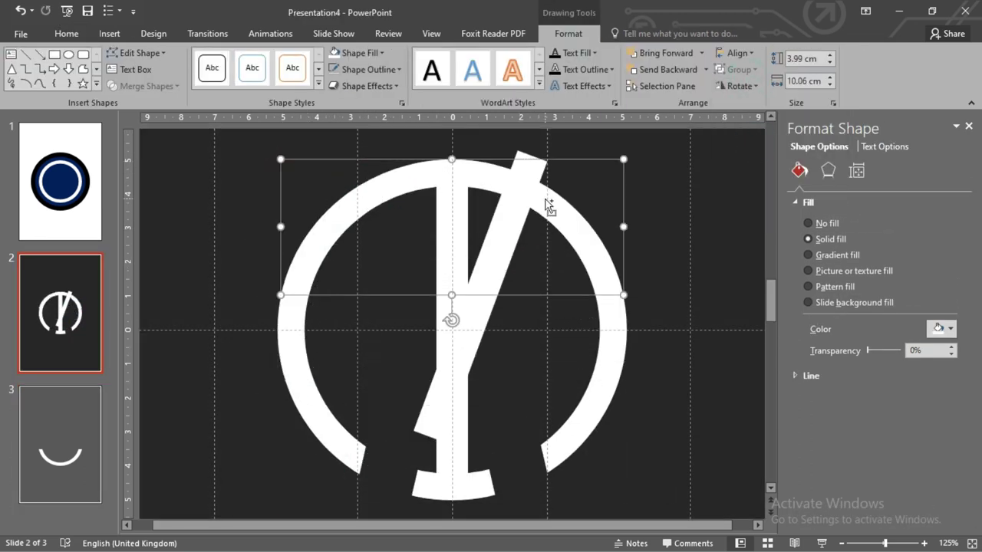
scroll(547, 205, "up", 3)
left_click(359, 53)
left_click(352, 85)
Fragment the arc with the slanted bar and delete the leftover arc pieces.
left_click(541, 256, "shift")
left_click(143, 87)
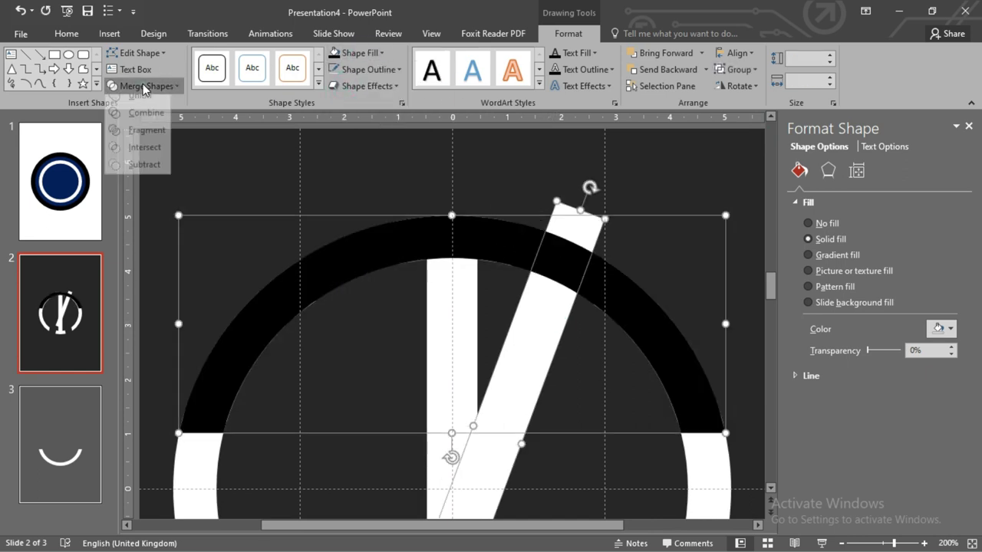
left_click(146, 130)
left_click(515, 164)
left_click(514, 252)
key("Delete")
left_click(602, 280)
key("Delete")
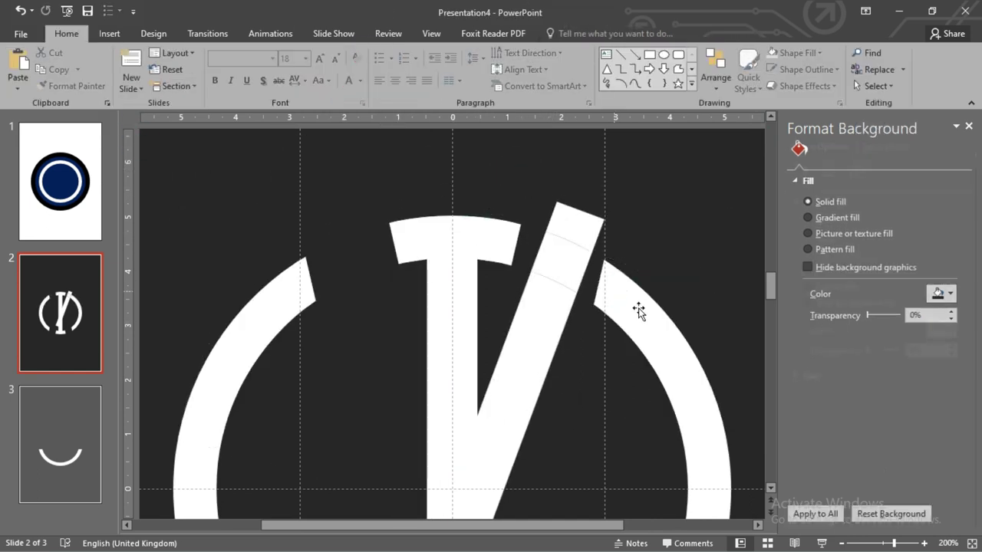
Fragment the slanted bar where it overlaps the I.
double_click(580, 228)
left_click(143, 86)
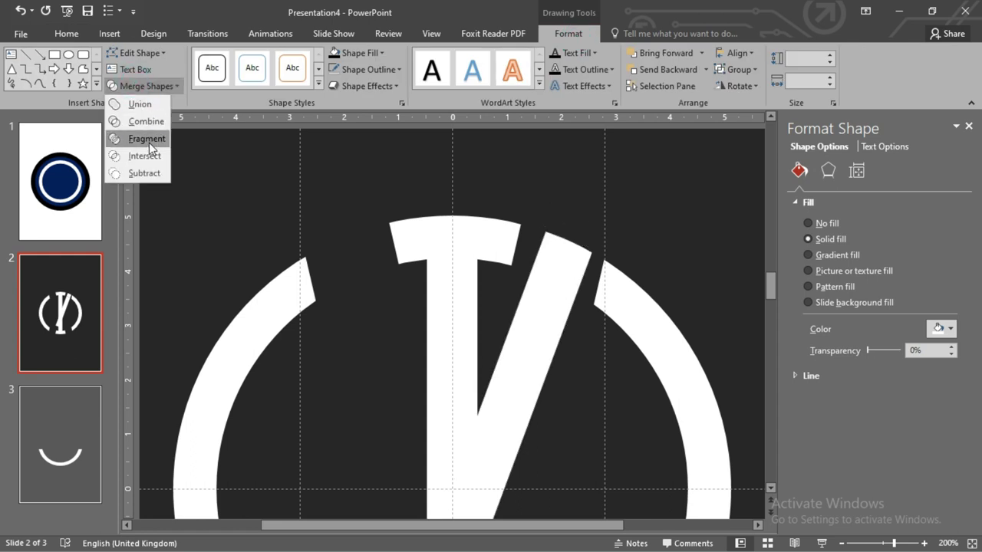
left_click(148, 139)
scroll(601, 187, "down", 3)
left_click(601, 187)
left_click(649, 55)
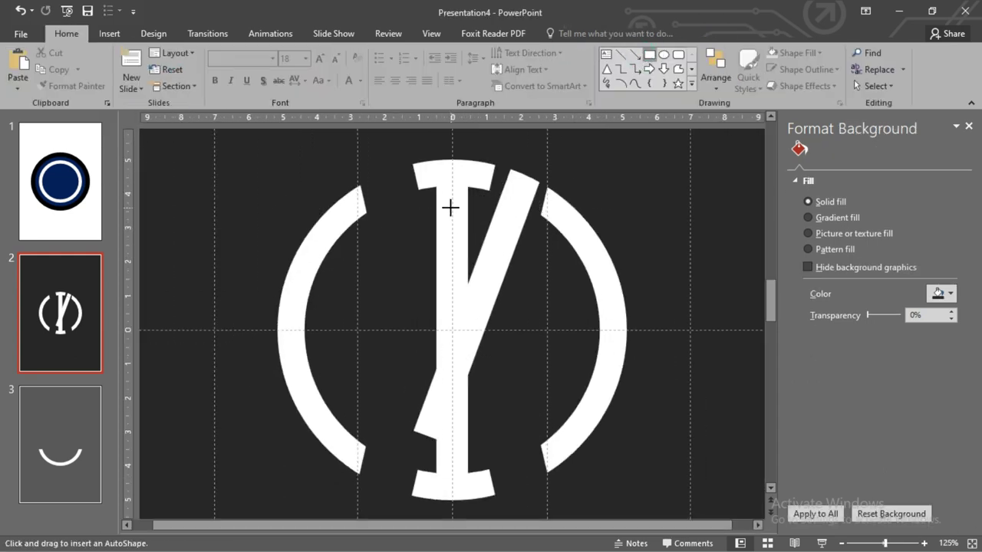
Draw a rectangle over the I's stem and subtract it from the slanted bar.
left_click_drag(471, 423, 477, 424)
left_click_drag(451, 314, 400, 329)
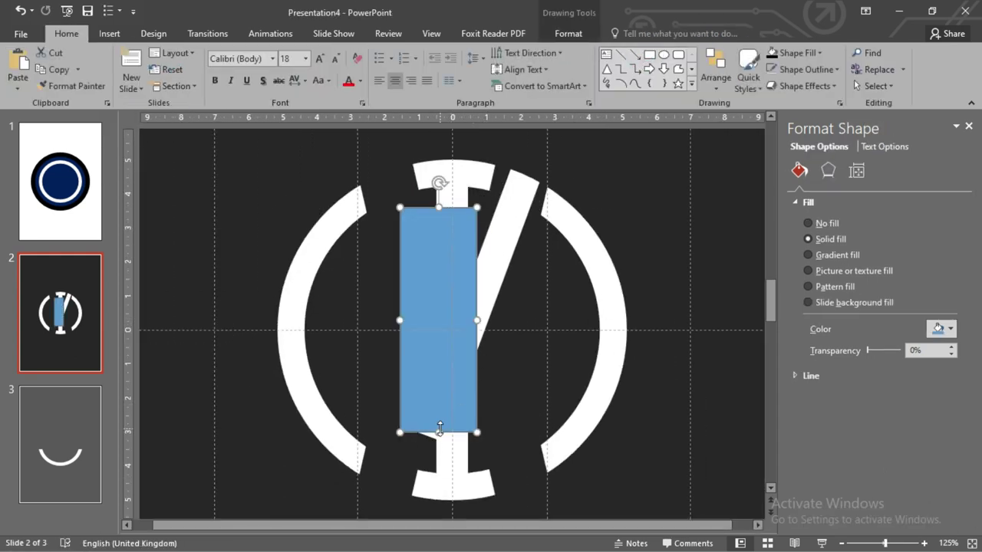
left_click_drag(438, 432, 439, 474)
left_click(503, 250)
left_click(437, 346, "shift")
left_click(568, 33)
left_click(143, 86)
left_click(148, 172)
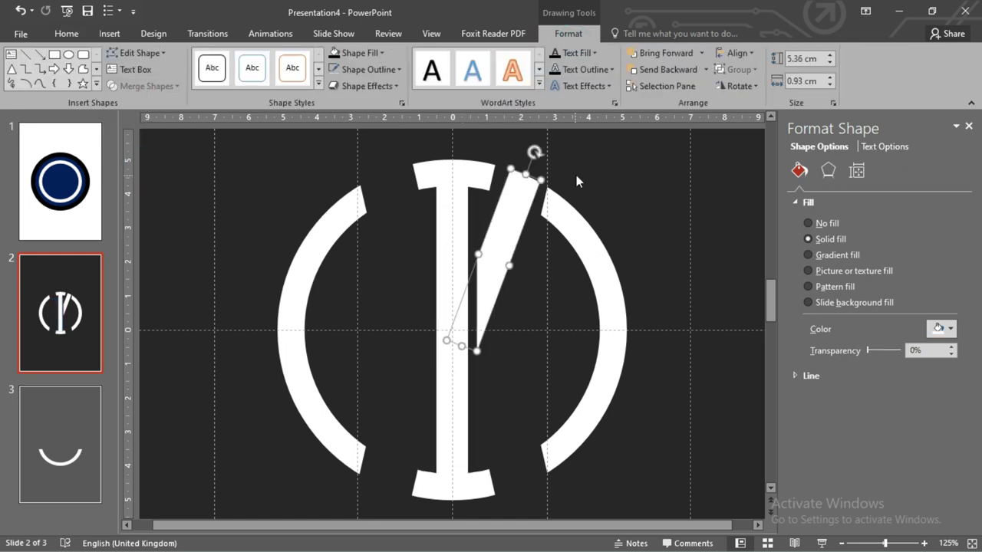
left_click(597, 194)
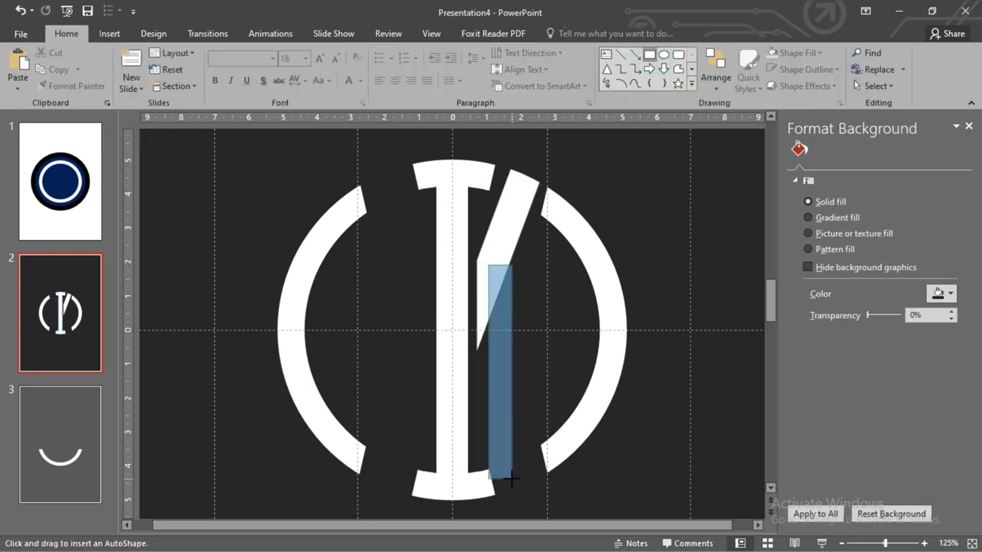
Draw a slightly tilted rectangle below the trimmed bar as the K's lower leg.
left_click_drag(488, 264, 519, 502)
left_click_drag(502, 236, 491, 238)
left_click_drag(527, 368, 529, 369)
left_click(533, 276)
left_click(517, 339)
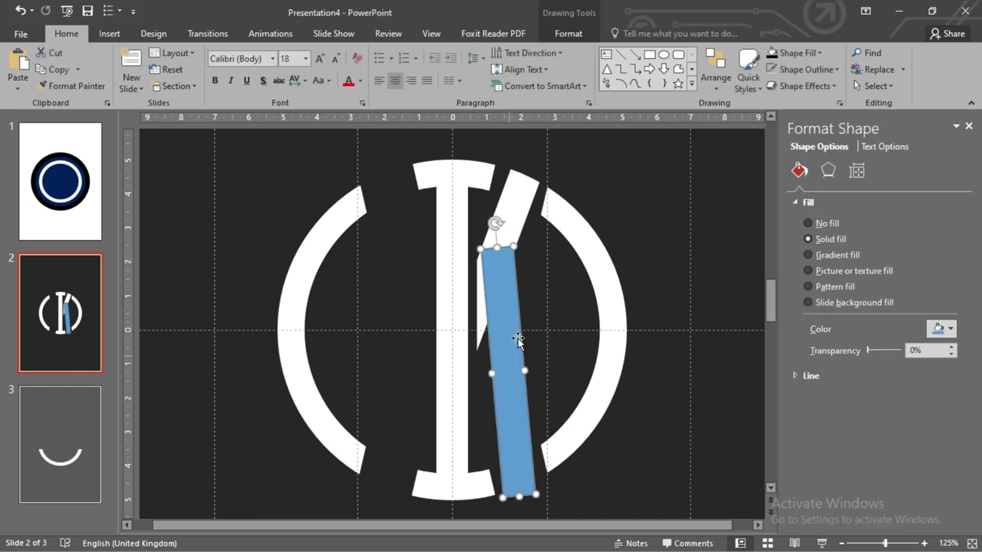
left_click(532, 307)
left_click(504, 268)
Fill the leg white, union it with the bar into a K, then show slide 3.
left_click(568, 33)
left_click(360, 52)
left_click(340, 69)
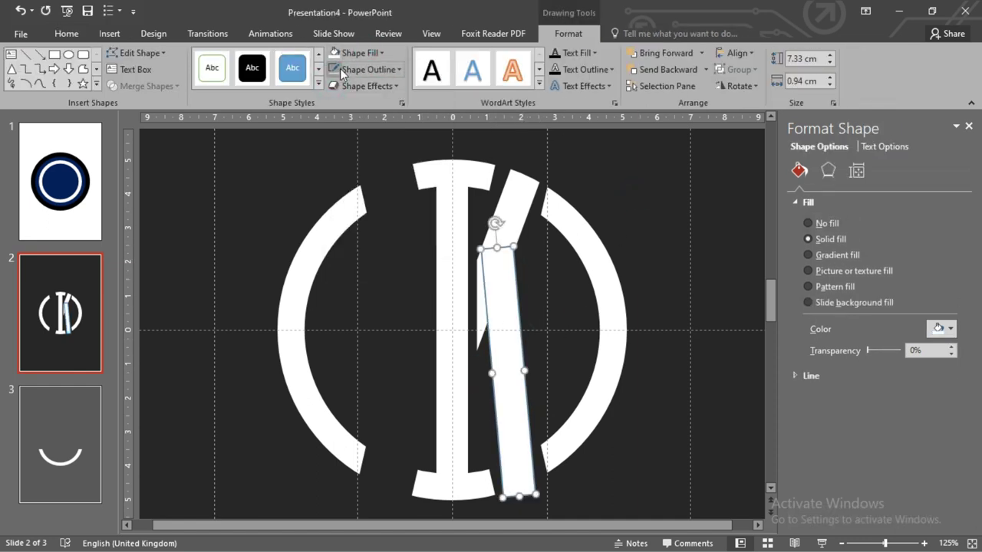
left_click(145, 86)
left_click(150, 121)
left_click(642, 197)
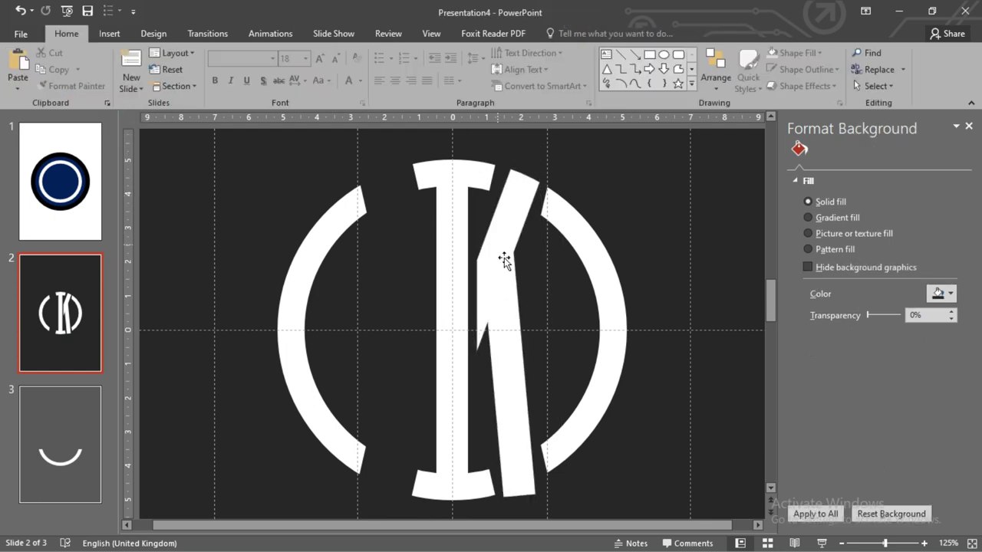
left_click(95, 406)
Copy the lower arc from slide 3 and paste it onto slide 2.
left_click(345, 440)
key("ctrl+c")
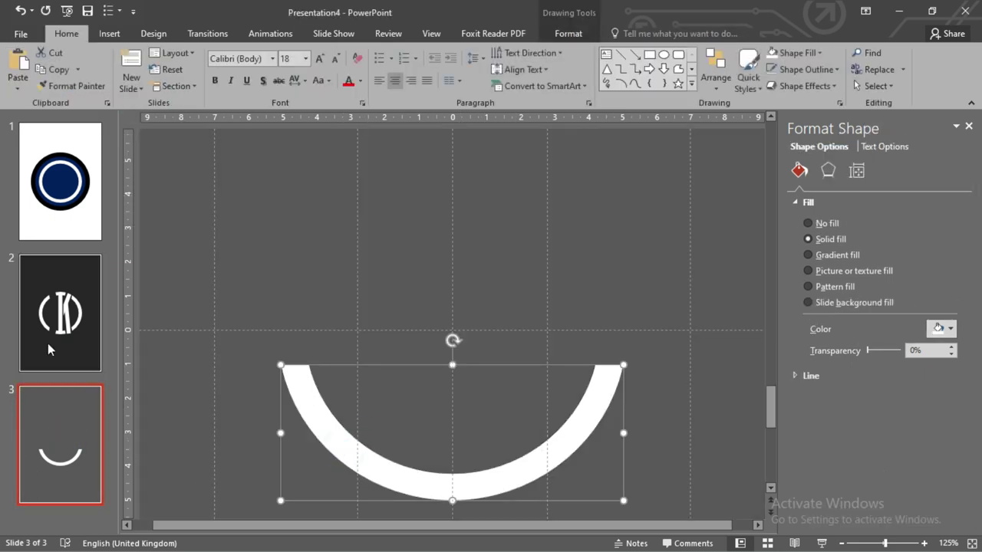
left_click(49, 346)
key("ctrl+v")
Fragment the lower arc together with the K to break the ring's bottom.
left_click(568, 33)
left_click(496, 300, "shift")
left_click(145, 86)
left_click(150, 138)
scroll(559, 460, "up", 3)
left_click(570, 431)
left_click(563, 345)
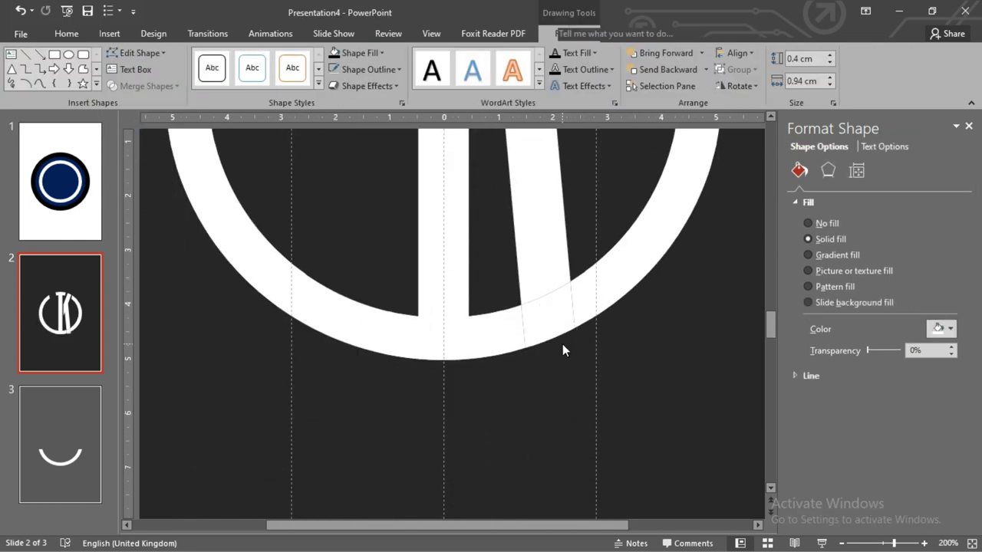
left_click(528, 320)
Union the two K pieces back into a single shape.
left_click(551, 318)
left_click(546, 291, "shift")
left_click(149, 84)
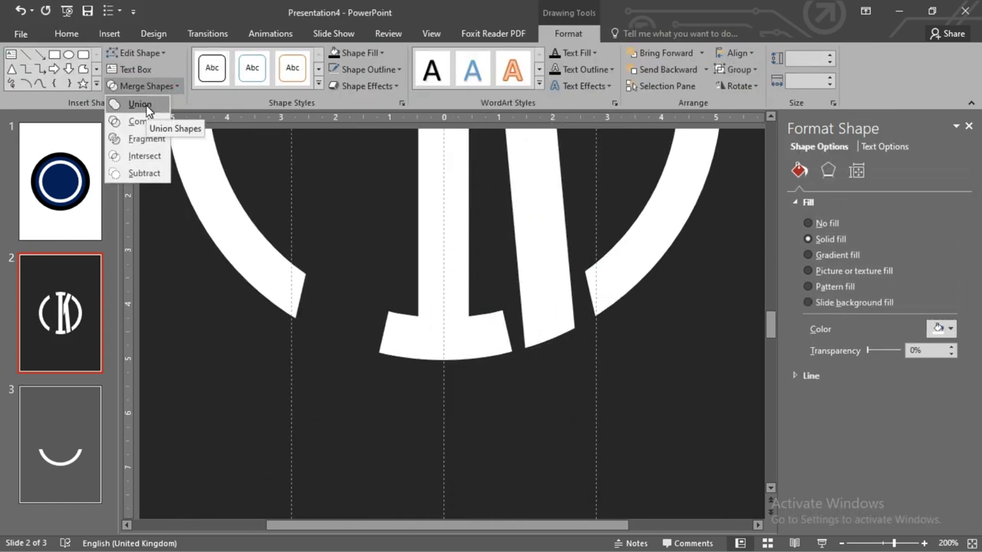
left_click(140, 103)
scroll(504, 307, "down", 3)
left_click(616, 289)
left_click(499, 302)
Cut the K, paste it back as a picture, and move the copy left of the I.
right_click(499, 302)
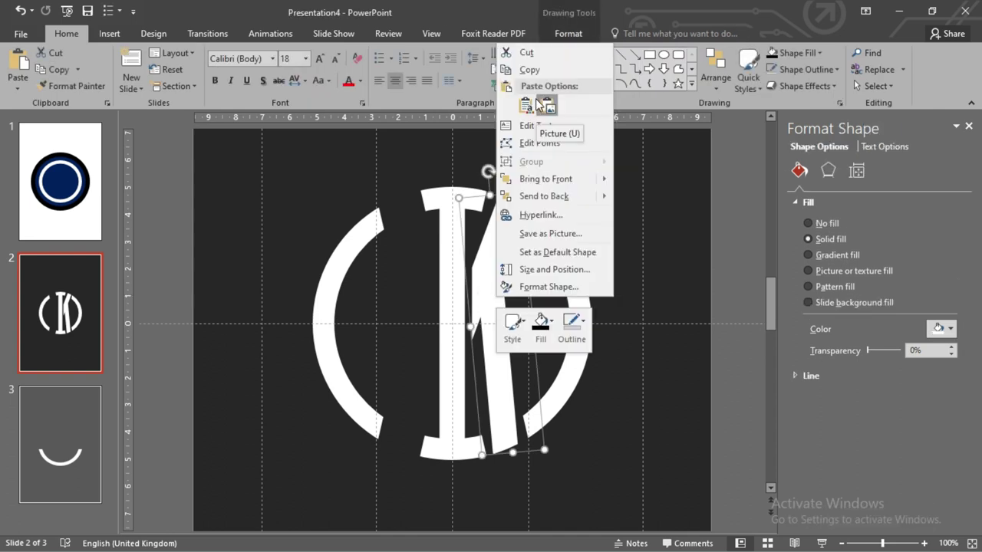
left_click(522, 112)
right_click(399, 175)
left_click(452, 206)
left_click_drag(449, 288, 403, 284)
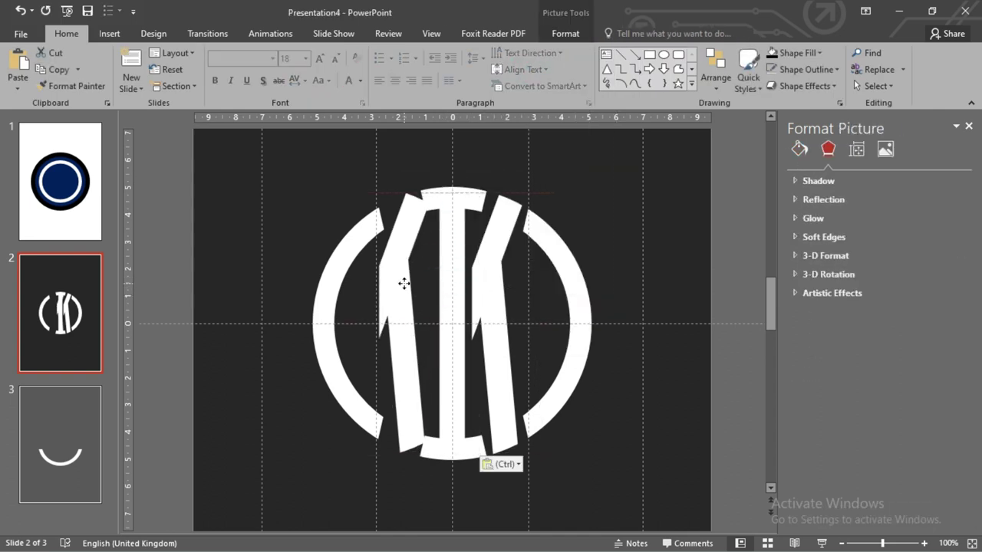
key("ctrl+z")
scroll(523, 243, "up", 5)
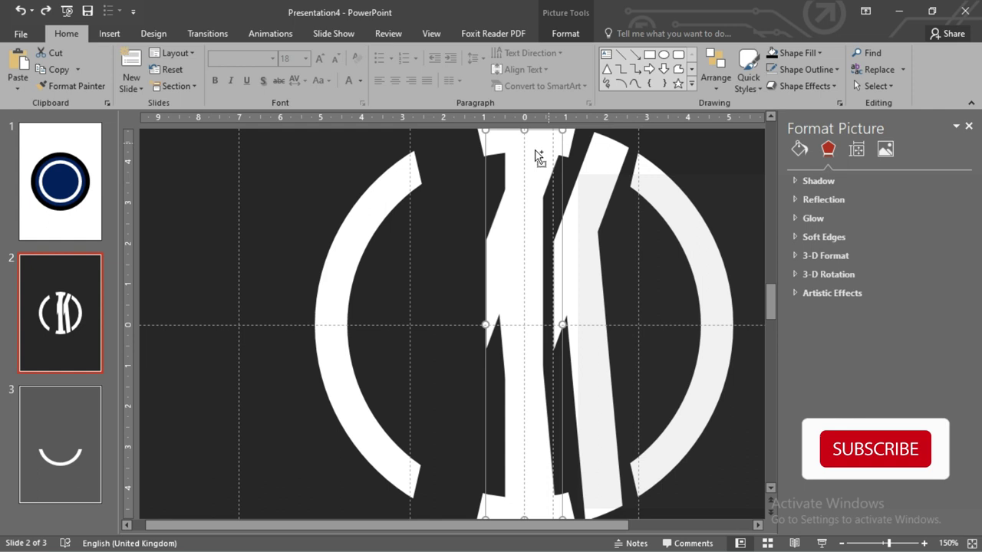
left_click_drag(552, 152, 503, 153)
mouse_move(498, 306)
left_mouse_down()
mouse_move(437, 306)
mouse_move(460, 307)
left_mouse_up()
Flip the K copy horizontally so it mirrors the original K.
left_click(565, 33)
left_click(766, 86)
left_click(786, 138)
scroll(460, 307, "down", 5)
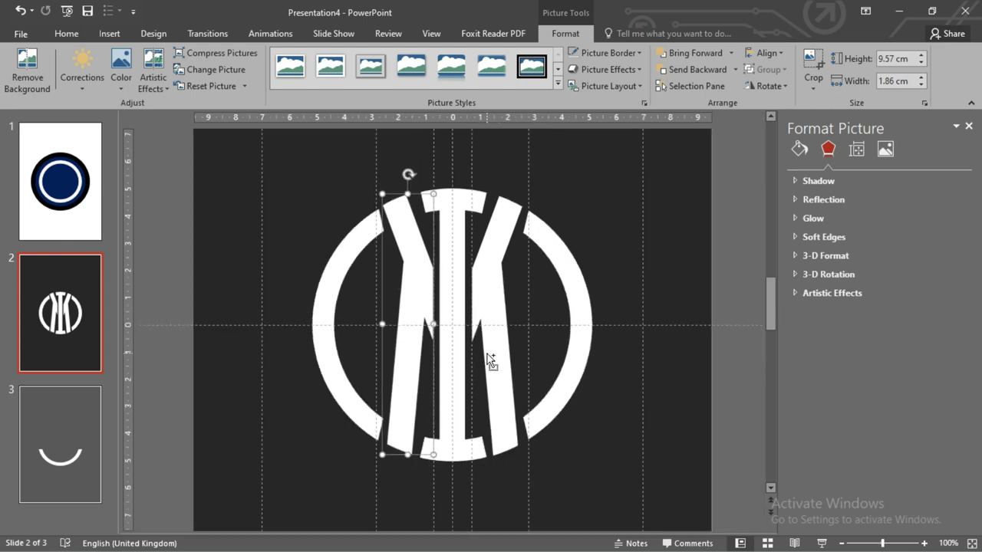
left_click(631, 345)
Select every piece of the monogram for grouping.
left_click(406, 228)
left_click(609, 229)
key("ctrl+a")
right_click(474, 273)
Group the monogram pieces and paste the group over slide 1's navy and black circle.
mouse_move(511, 363)
left_click(621, 360)
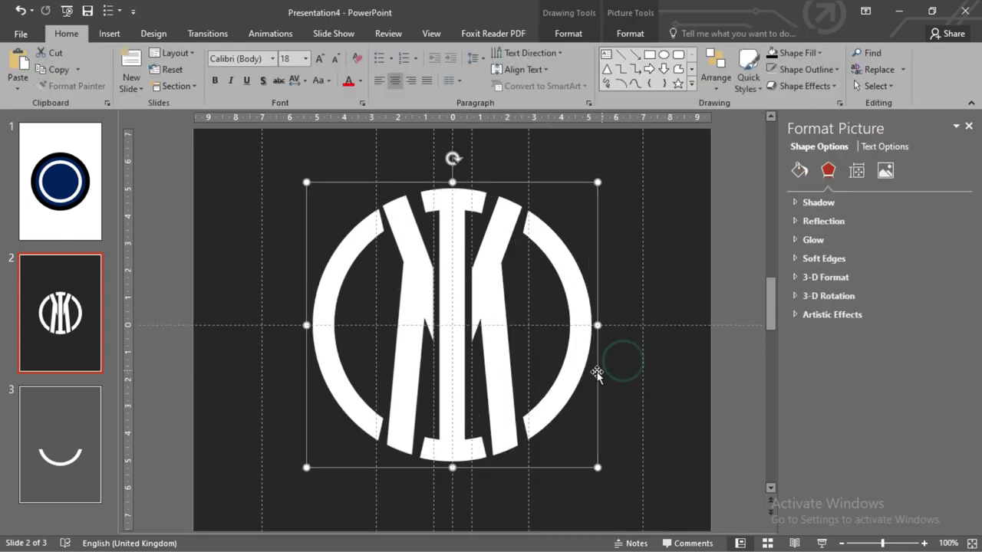
key("ctrl+z")
key("ctrl+z")
key("ctrl+z")
key("ctrl+z")
key("ctrl+z")
key("ctrl+z")
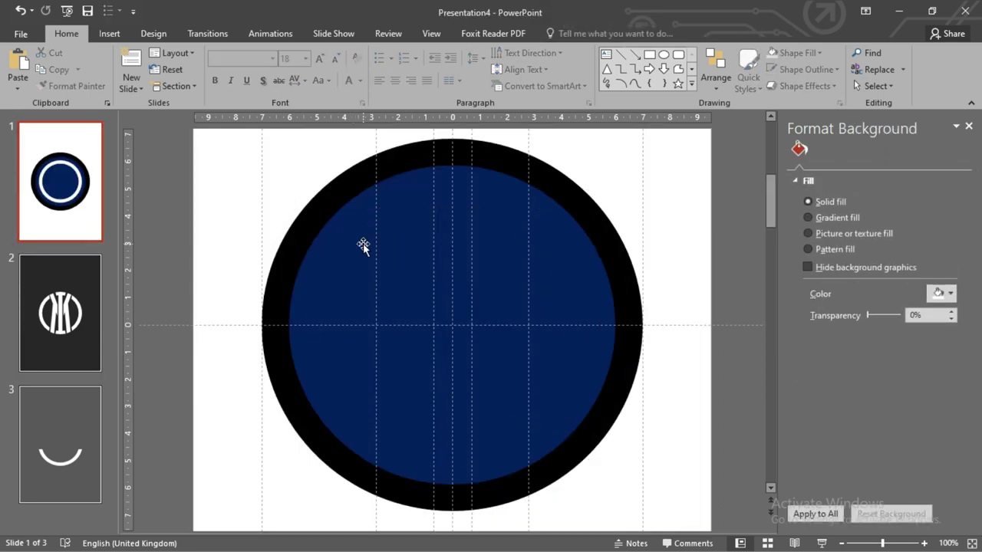
key("ctrl+z")
right_click(215, 193)
left_click(228, 221)
left_click(622, 180)
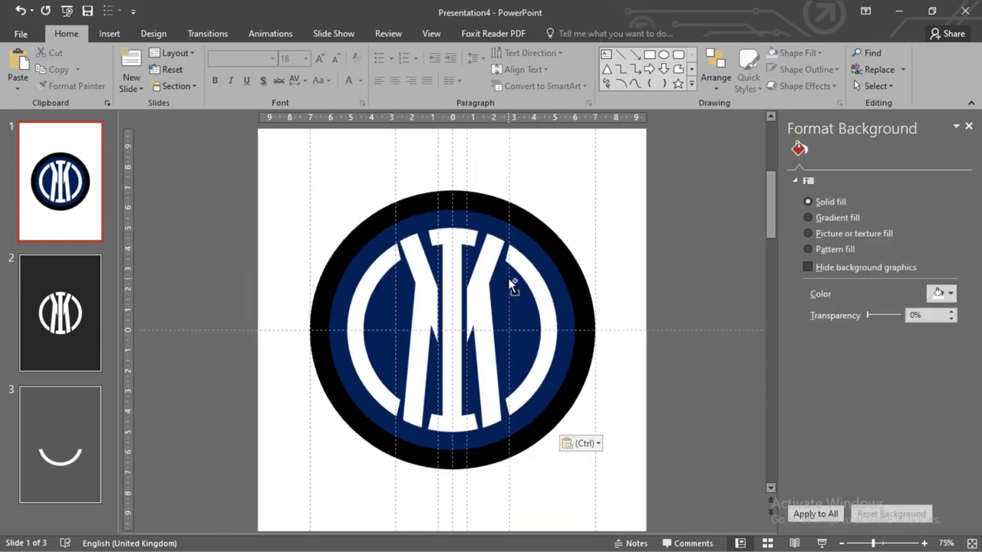
scroll(510, 282, "up", 5)
scroll(510, 281, "down", 3)
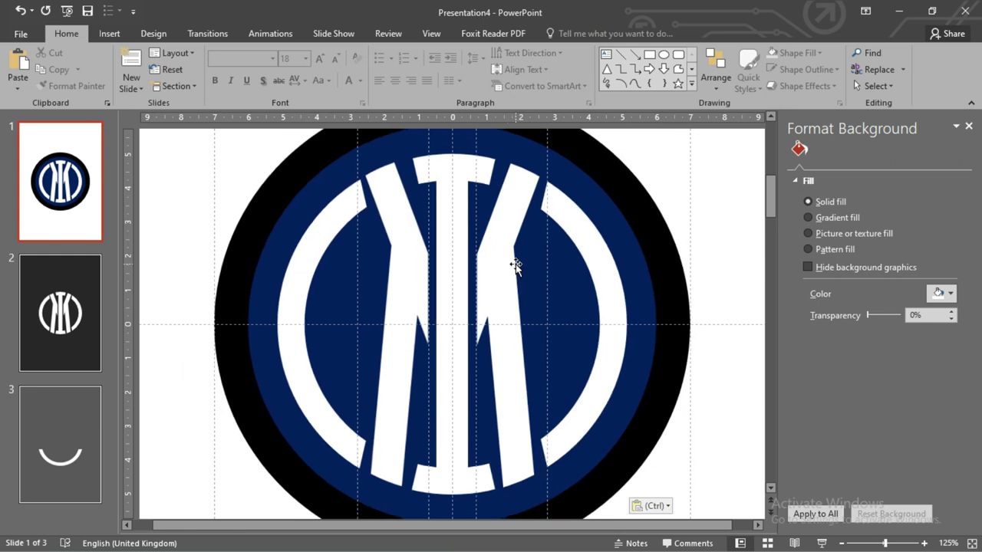
Turn off the guides and set slide 1's background colour to dark grey.
left_click(431, 33)
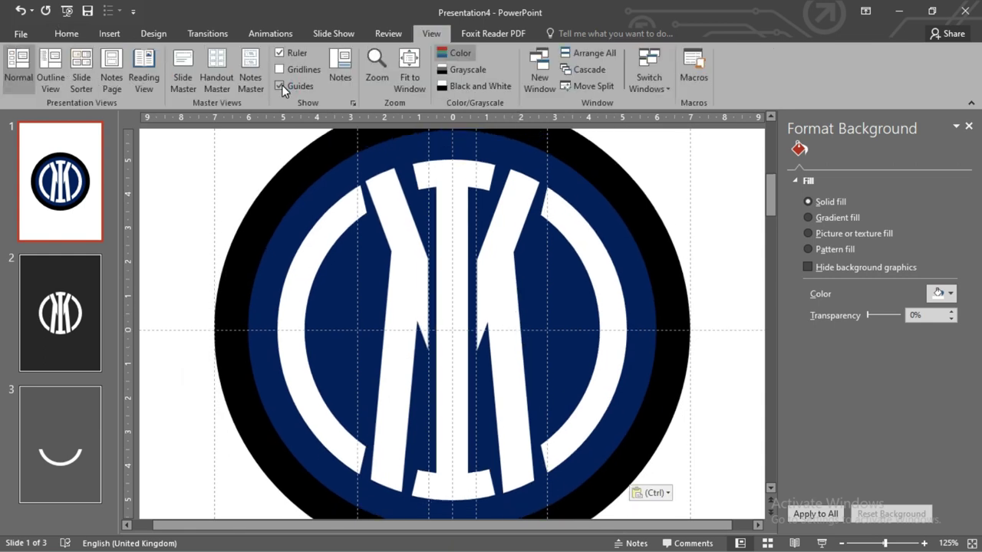
left_click(948, 296)
left_click(874, 388)
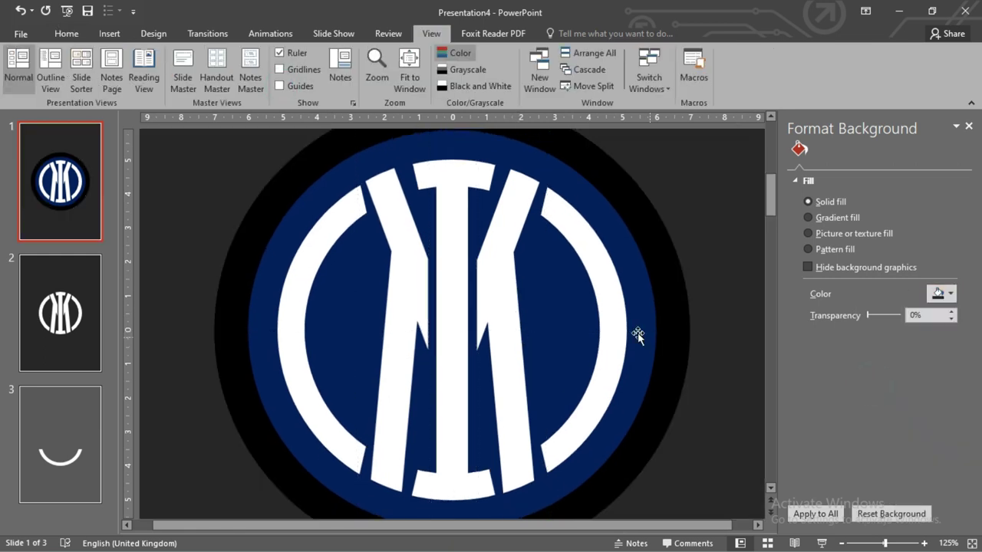
scroll(637, 333, "down", 3)
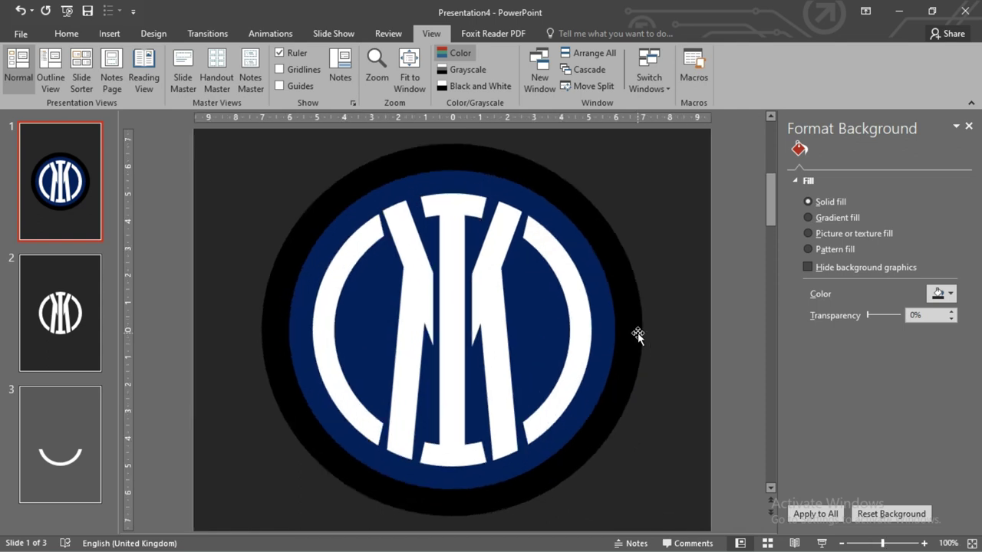